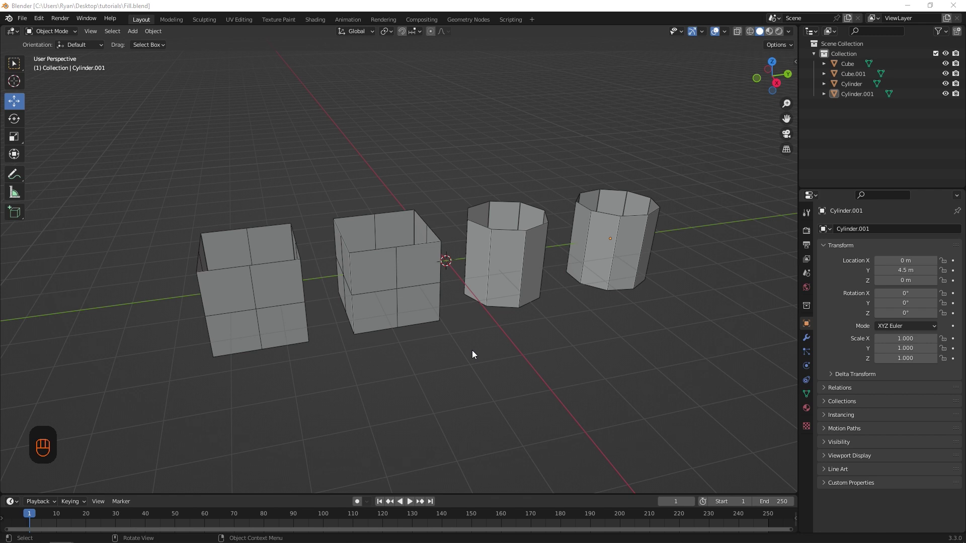
Step: Select the first open-topped cube and enter Edit Mode with Edge select
{"action": "left_click", "coordinate": [247, 299]}
{"action": "left_click", "coordinate": [52, 32]}
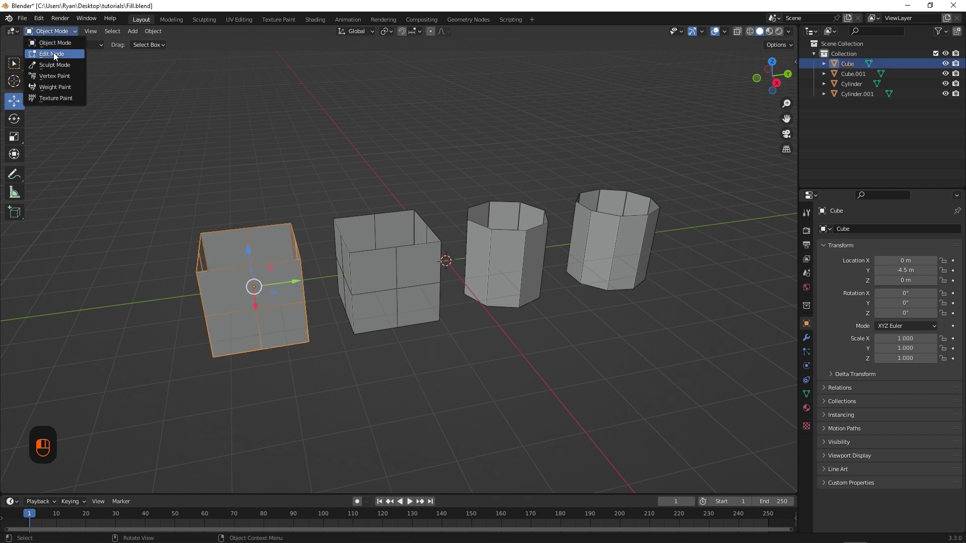
{"action": "left_click", "coordinate": [53, 53]}
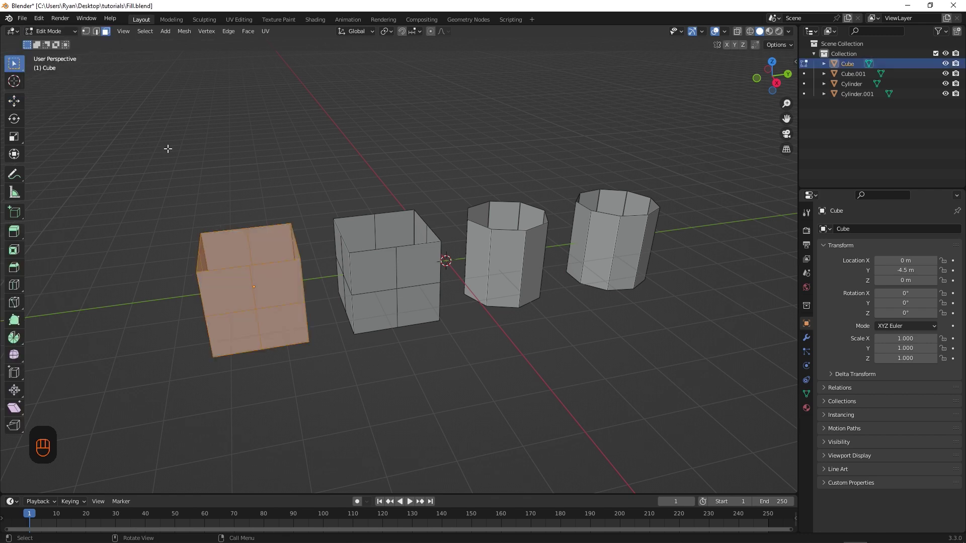
{"action": "left_click", "coordinate": [96, 31]}
Step: Select the cube's top rim edge loop and fill it with a single face using F
{"action": "left_click", "coordinate": [234, 217]}
{"action": "left_click", "coordinate": [226, 268], "text": "alt"}
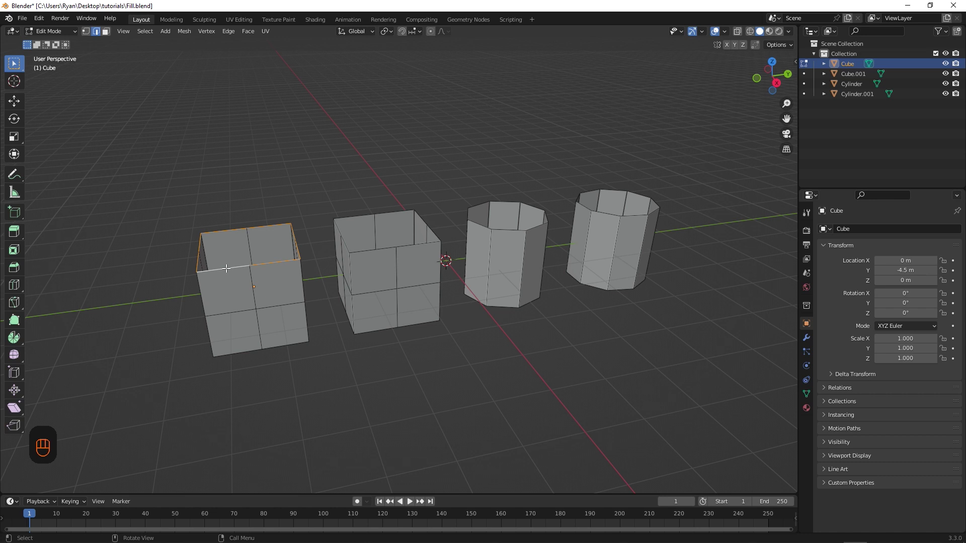
{"action": "key", "text": "f"}
{"action": "middle_click_drag", "start_coordinate": [226, 268], "coordinate": [399, 291]}
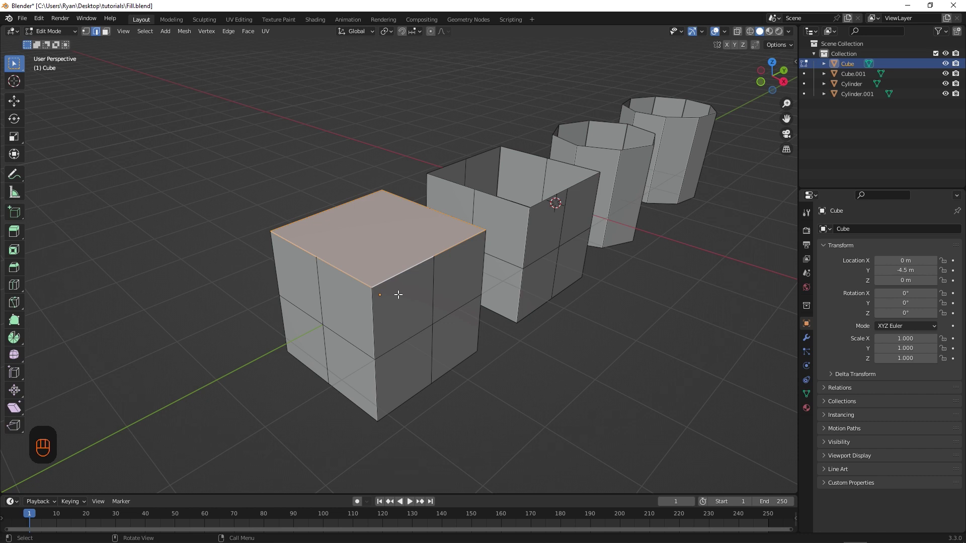
Step: In Vertex select, join the front-right and back-left top-edge midpoints with an edge
{"action": "left_click", "coordinate": [85, 33]}
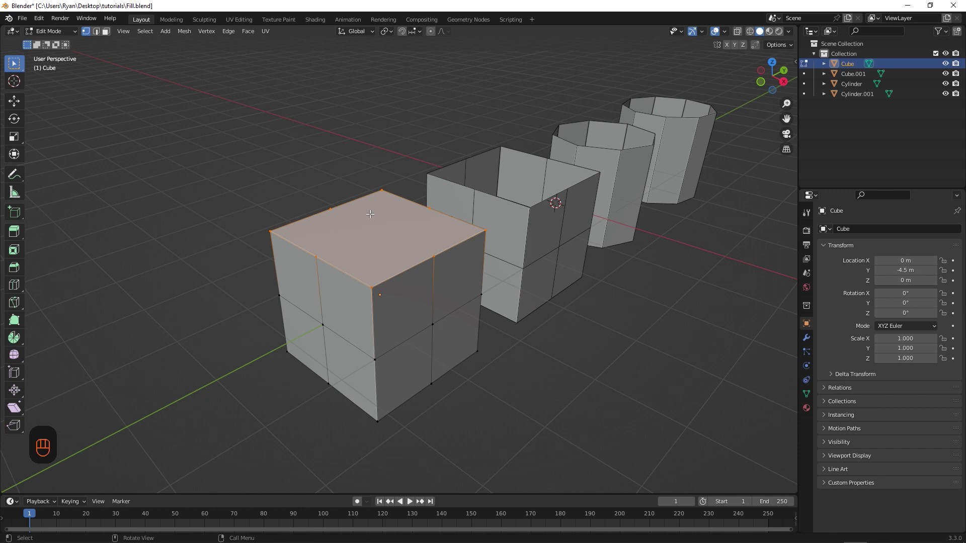
{"action": "left_click", "coordinate": [428, 258]}
{"action": "left_click", "coordinate": [330, 208], "text": "shift"}
{"action": "key", "text": "j"}
Step: Join the front-left and back-right midpoints to split the top into four quads
{"action": "left_click", "coordinate": [316, 256]}
{"action": "left_click", "coordinate": [429, 208], "text": "shift"}
{"action": "key", "text": "j"}
{"action": "left_click", "coordinate": [285, 205]}
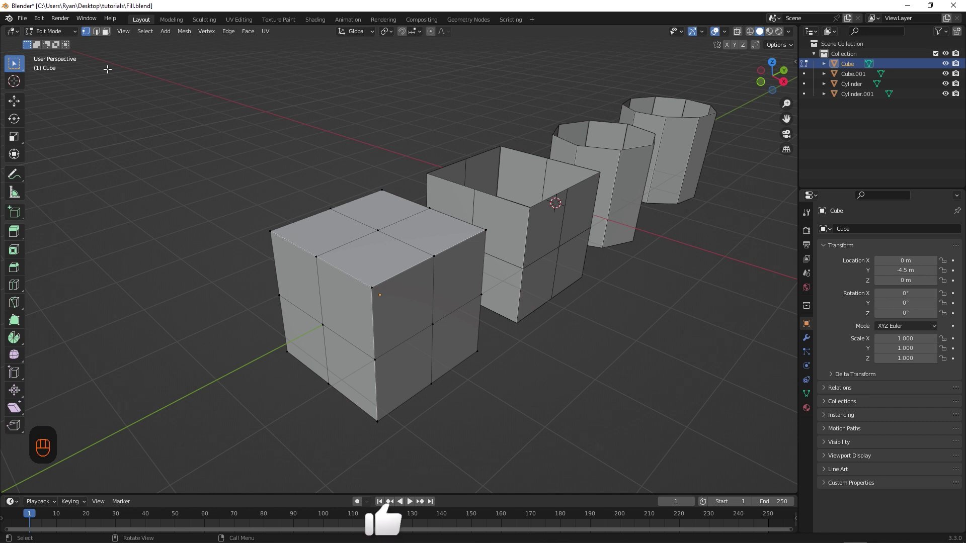
{"action": "left_click", "coordinate": [64, 31]}
Step: Back in Object Mode, select Cube.001 and switch it into Edit Mode
{"action": "left_click", "coordinate": [53, 40]}
{"action": "left_click", "coordinate": [514, 217]}
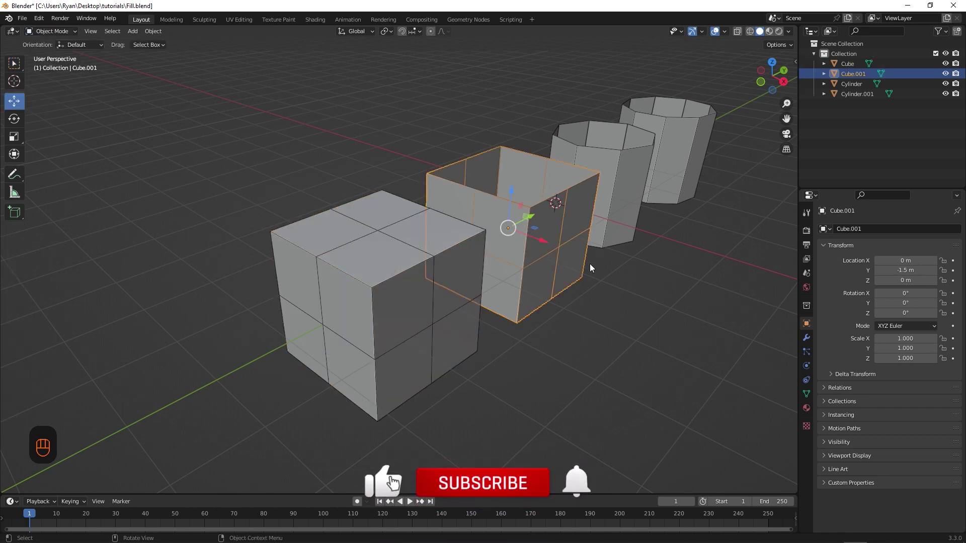
{"action": "middle_click_drag", "start_coordinate": [589, 264], "coordinate": [430, 230]}
{"action": "scroll", "coordinate": [430, 229], "scroll_direction": "up", "scroll_amount": 3}
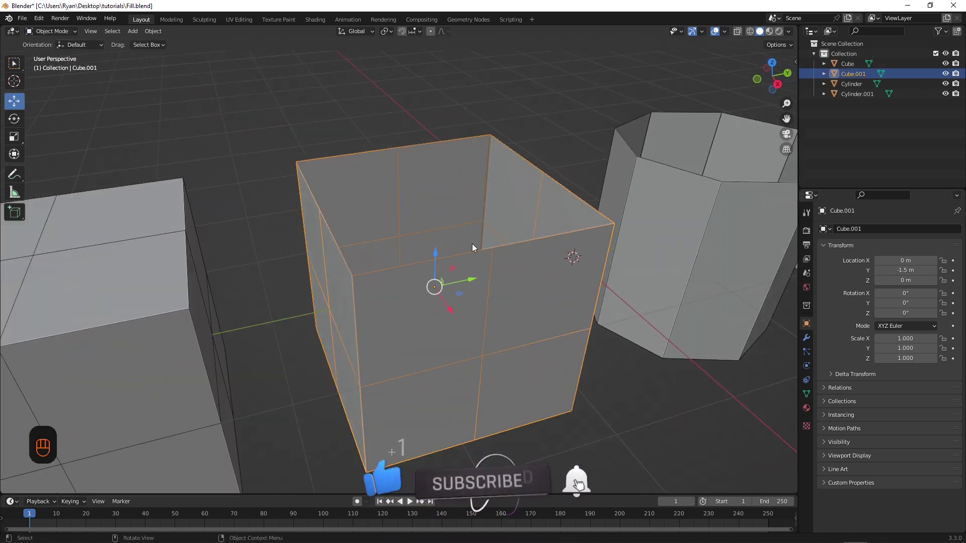
{"action": "scroll", "coordinate": [472, 244], "scroll_direction": "down", "scroll_amount": 1}
{"action": "left_click", "coordinate": [63, 31]}
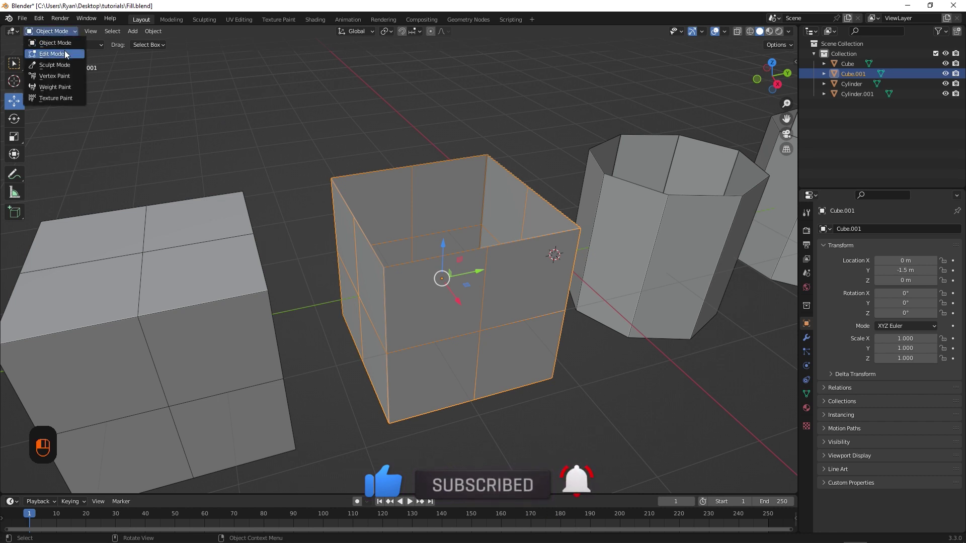
{"action": "left_click", "coordinate": [55, 53]}
Step: Select Cube.001's top rim loop in Edge select and Grid Fill it
{"action": "left_click", "coordinate": [546, 166]}
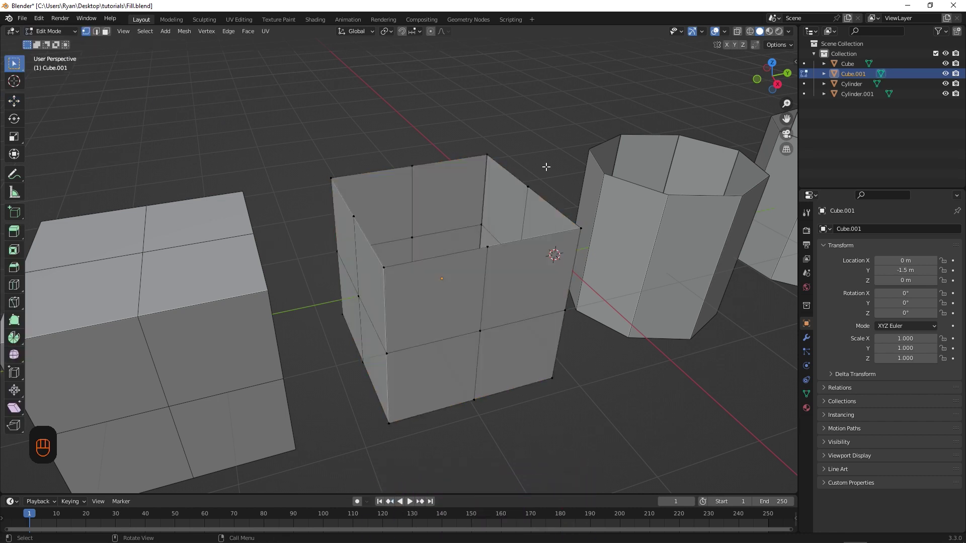
{"action": "left_click", "coordinate": [96, 31]}
{"action": "left_click", "coordinate": [386, 169], "text": "alt"}
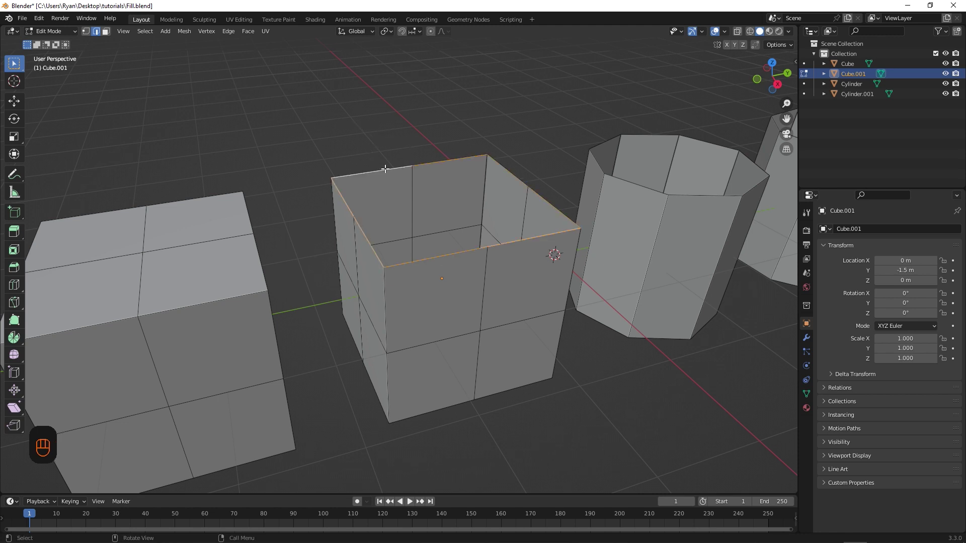
{"action": "key", "text": "ctrl+f"}
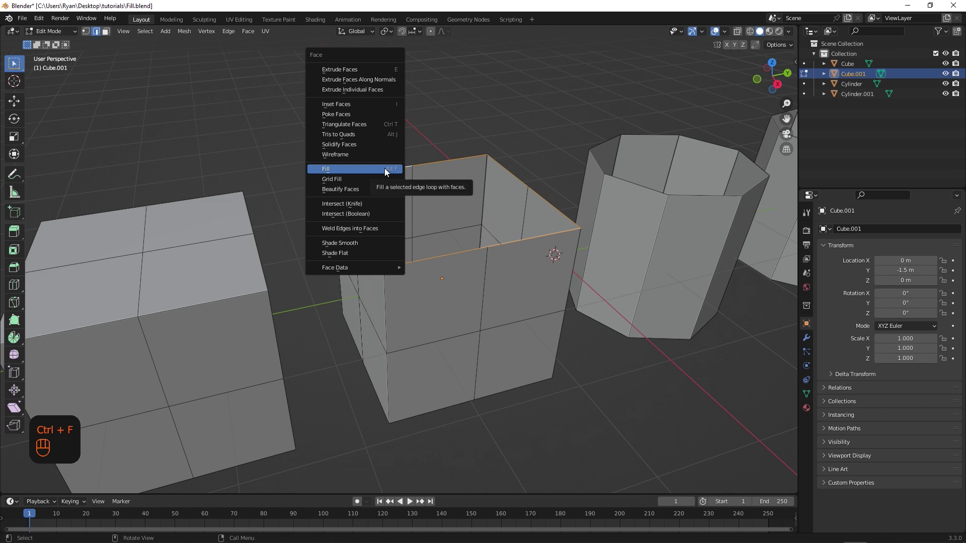
{"action": "left_click", "coordinate": [352, 179]}
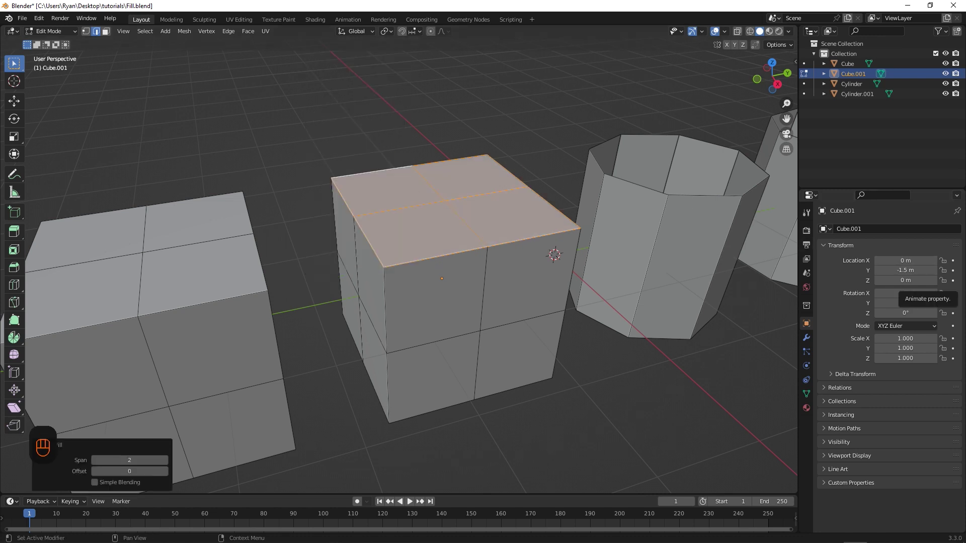
{"action": "left_click", "coordinate": [547, 181]}
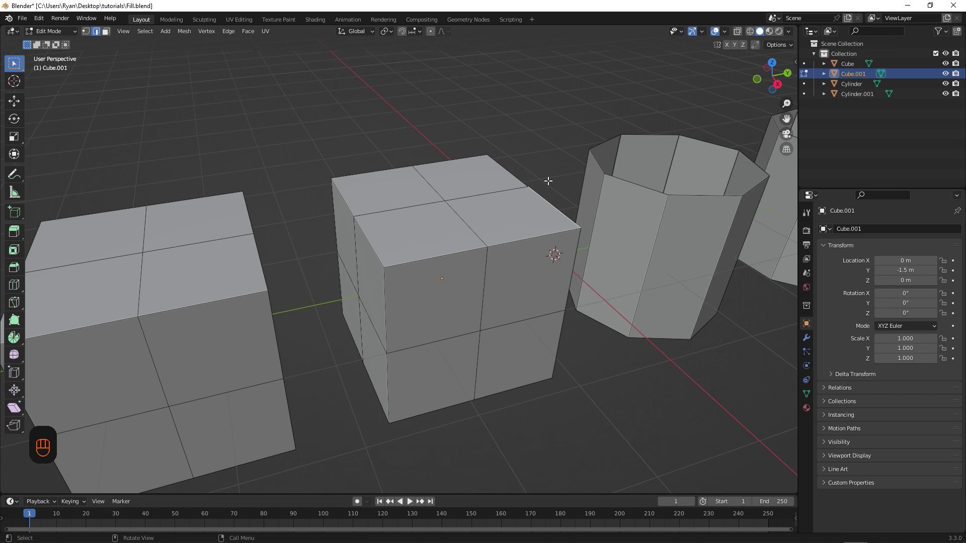
Step: Return to Object Mode, select the eight-sided Cylinder and enter Edit Mode
{"action": "left_click", "coordinate": [51, 33]}
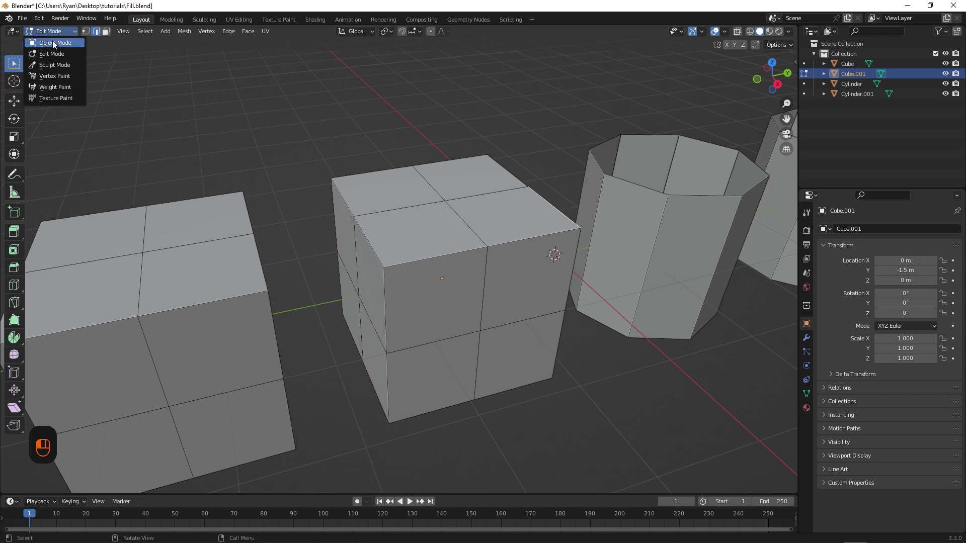
{"action": "left_click", "coordinate": [52, 42]}
{"action": "middle_click_drag", "start_coordinate": [544, 150], "coordinate": [264, 200], "text": "shift"}
{"action": "left_click", "coordinate": [307, 180]}
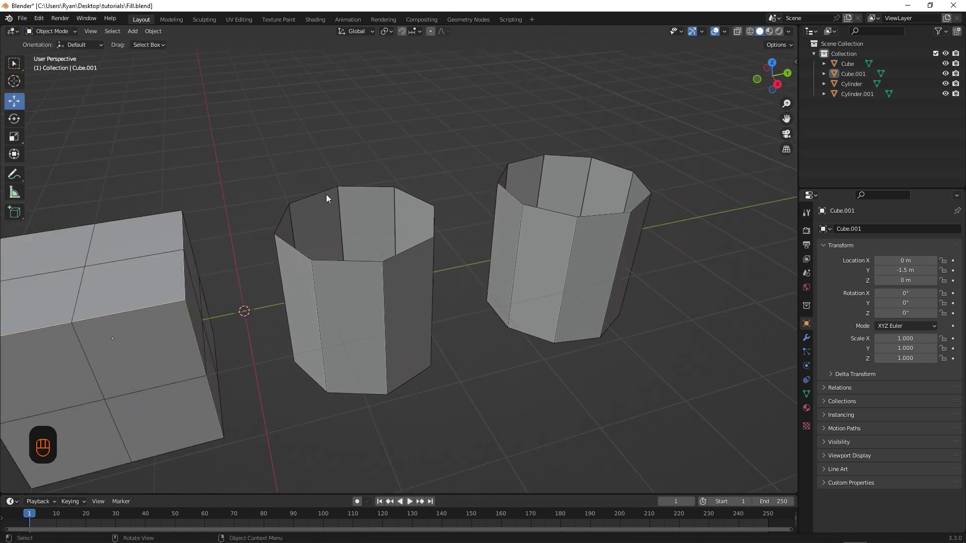
{"action": "left_click", "coordinate": [326, 198]}
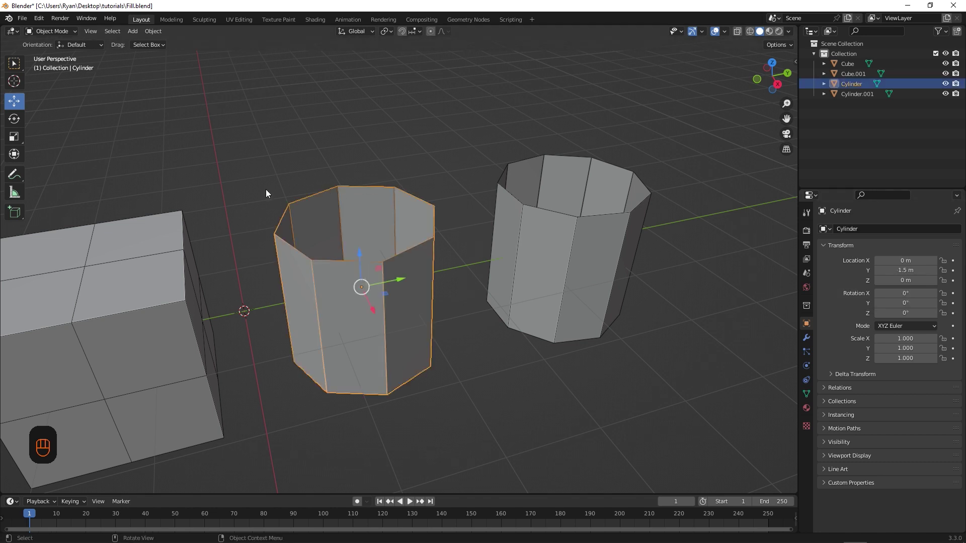
{"action": "left_click", "coordinate": [58, 31]}
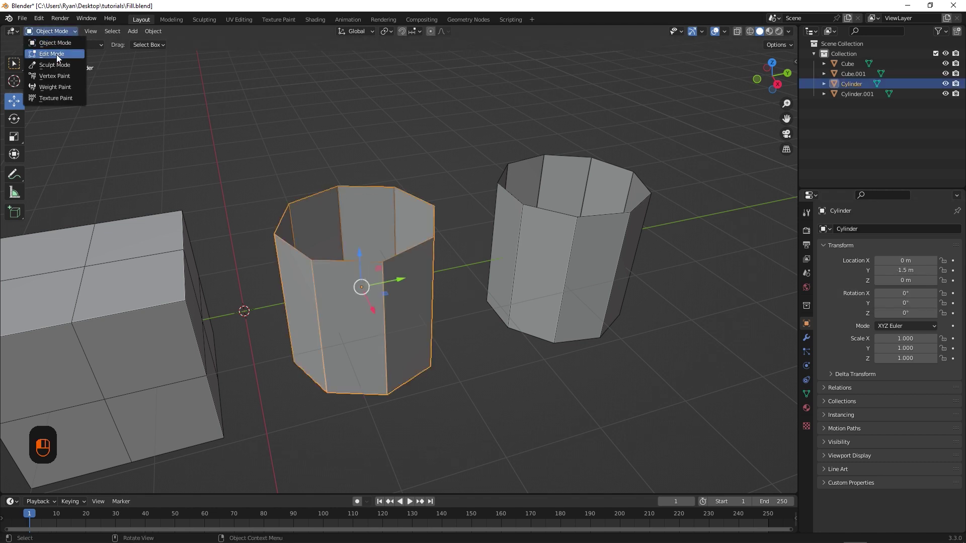
{"action": "left_click", "coordinate": [56, 53]}
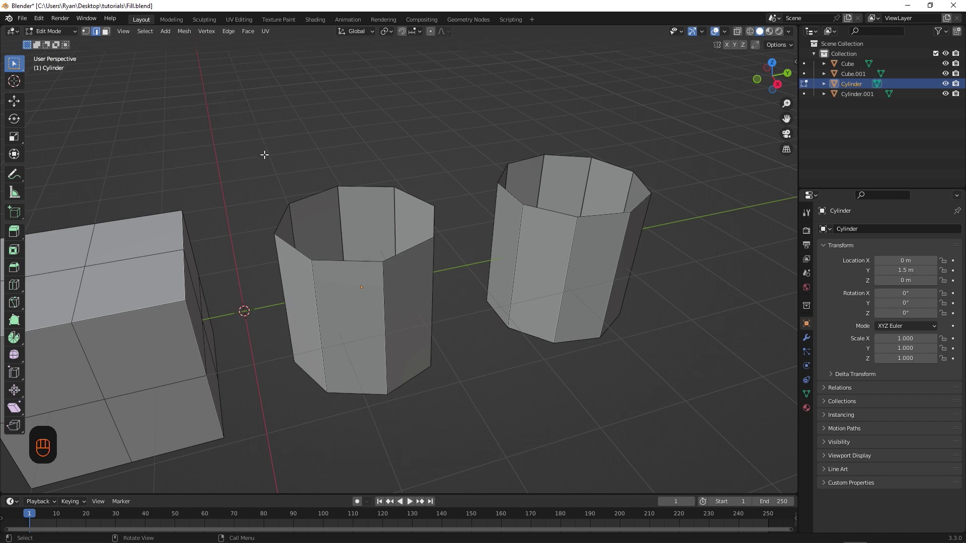
Step: Select the cylinder's top edge loop and apply Grid Fill via Ctrl+F
{"action": "left_click", "coordinate": [316, 196], "text": "alt"}
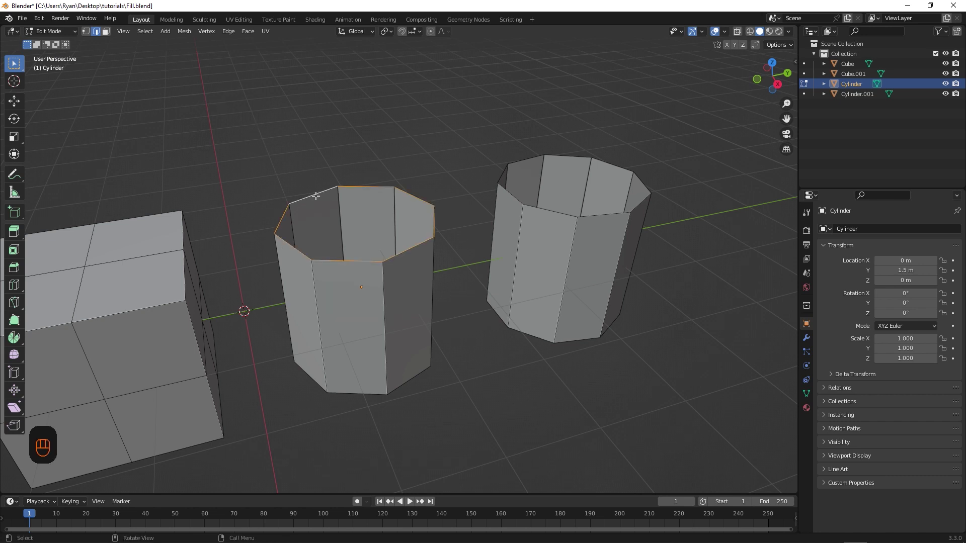
{"action": "key", "text": "ctrl+f"}
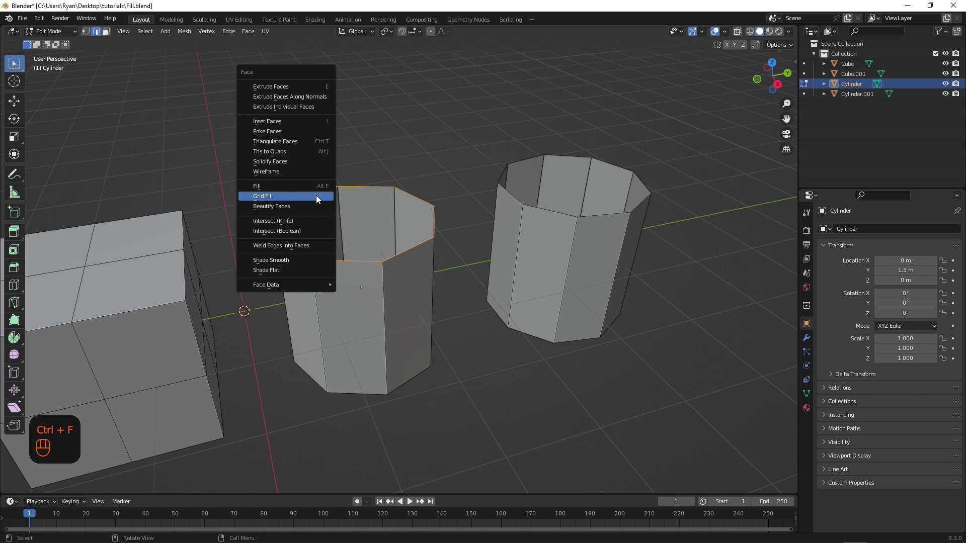
{"action": "left_click", "coordinate": [316, 195]}
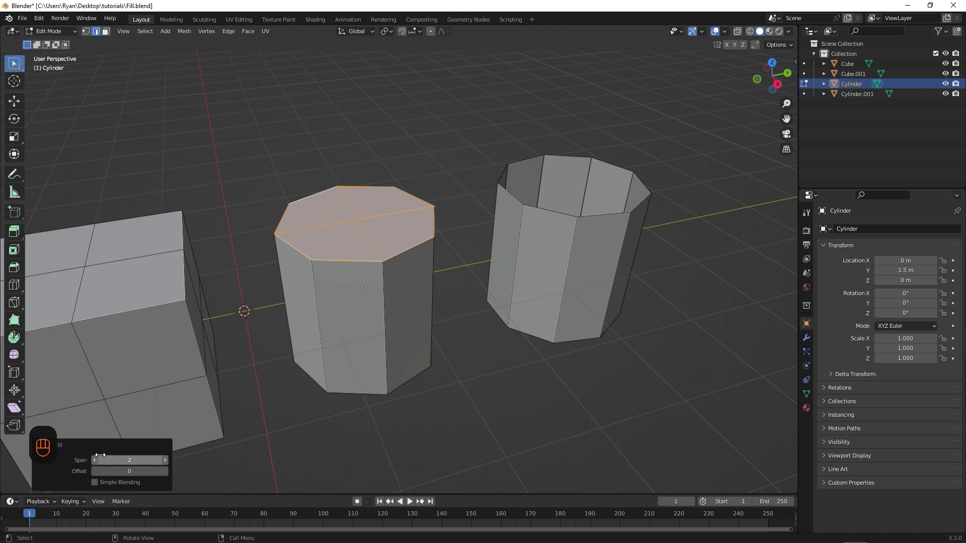
Step: Set the Grid Fill offset to 14 and toggle Simple Blending to compare results
{"action": "left_click_drag", "start_coordinate": [100, 454], "coordinate": [127, 460]}
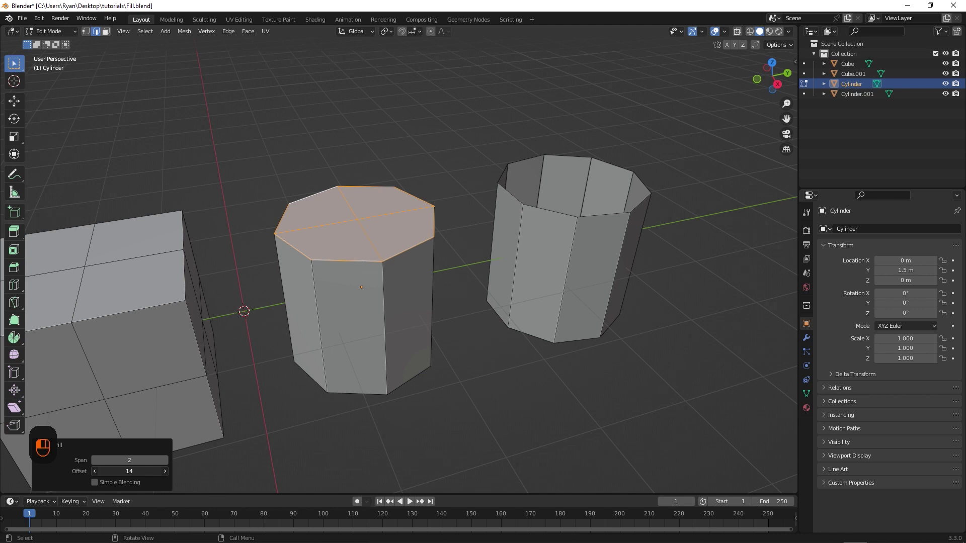
{"action": "middle_click_drag", "start_coordinate": [253, 352], "coordinate": [264, 278]}
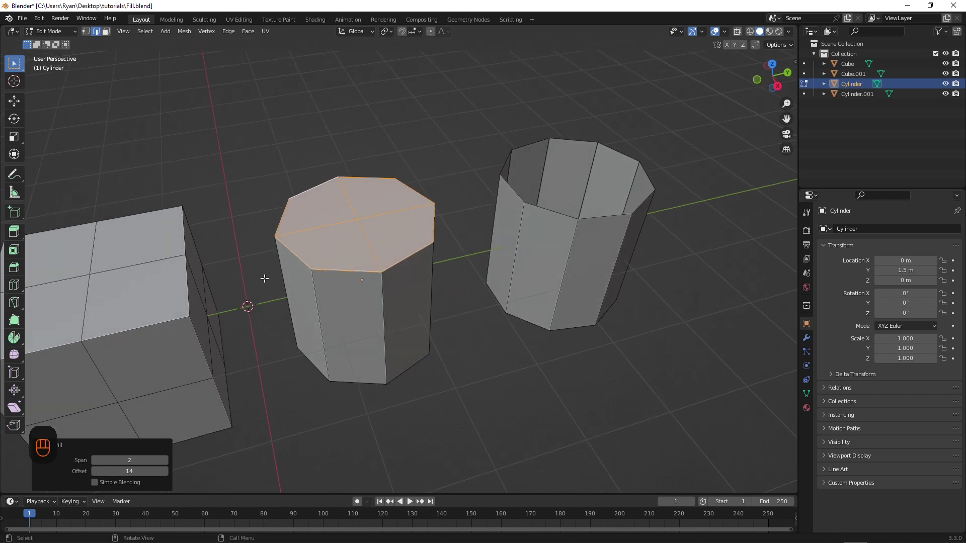
{"action": "scroll", "coordinate": [265, 278], "scroll_direction": "up", "scroll_amount": 3}
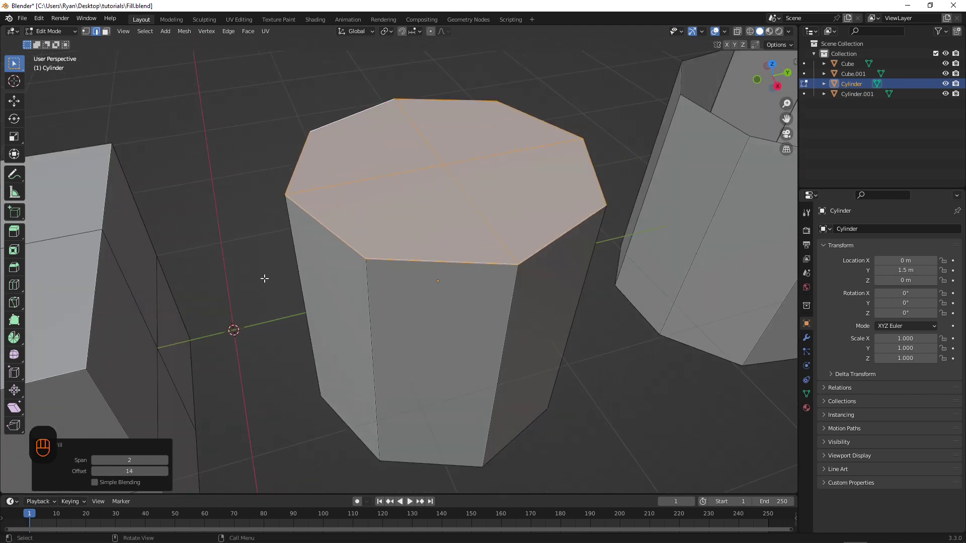
{"action": "left_click", "coordinate": [95, 481]}
{"action": "left_click", "coordinate": [96, 482]}
{"action": "left_click", "coordinate": [95, 482]}
Step: Re-enable Simple Blending, return to Object Mode and select the nine-sided Cylinder.001
{"action": "left_click", "coordinate": [95, 482]}
{"action": "left_click", "coordinate": [60, 32]}
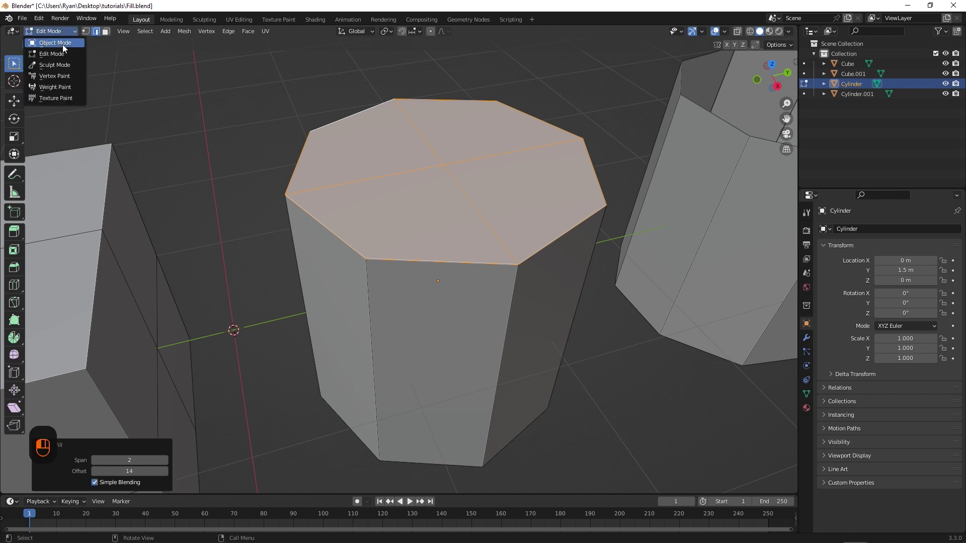
{"action": "left_click", "coordinate": [63, 44]}
{"action": "left_click", "coordinate": [646, 375]}
{"action": "middle_click_drag", "start_coordinate": [646, 375], "coordinate": [326, 336]}
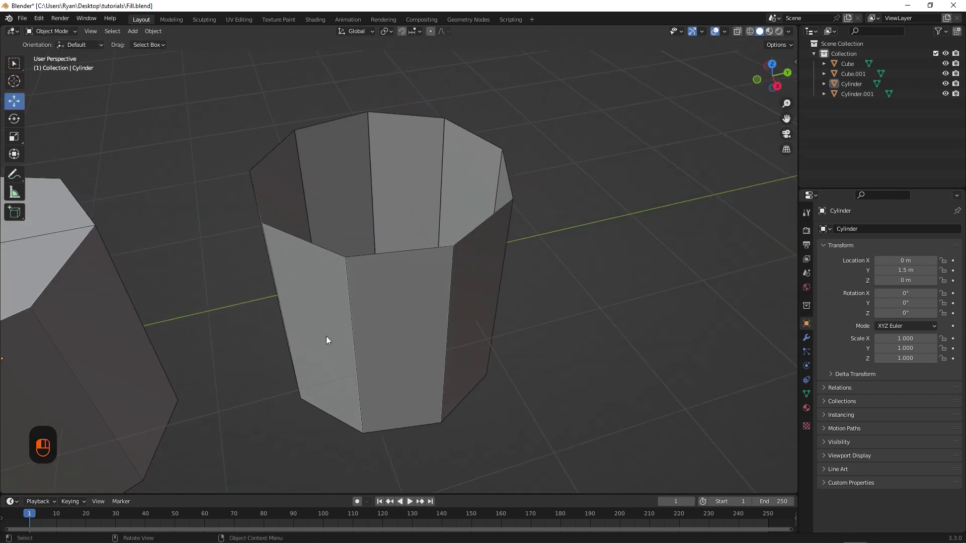
{"action": "left_click", "coordinate": [326, 340]}
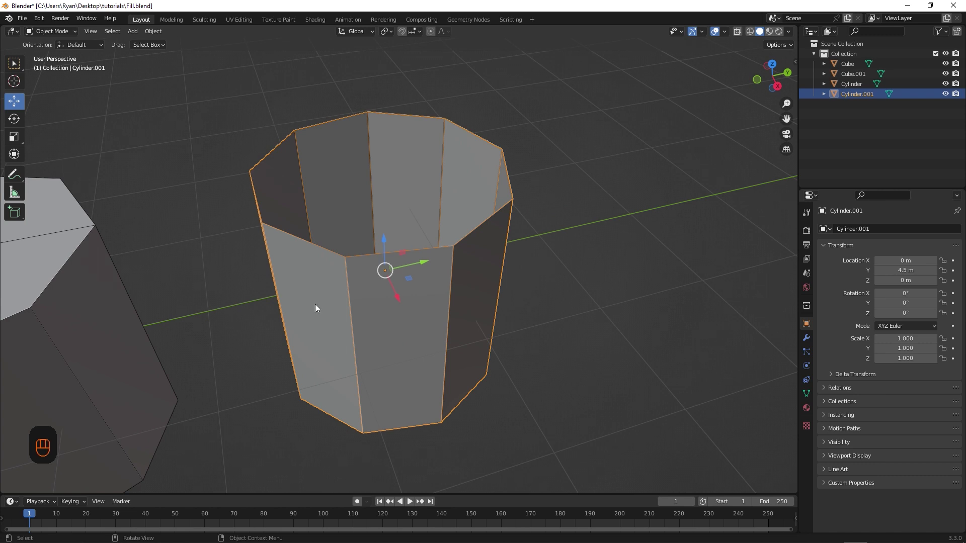
Step: In Edit Mode, select Cylinder.001's top loop and try Grid Fill, which fails
{"action": "left_click", "coordinate": [55, 34]}
{"action": "left_click", "coordinate": [52, 53]}
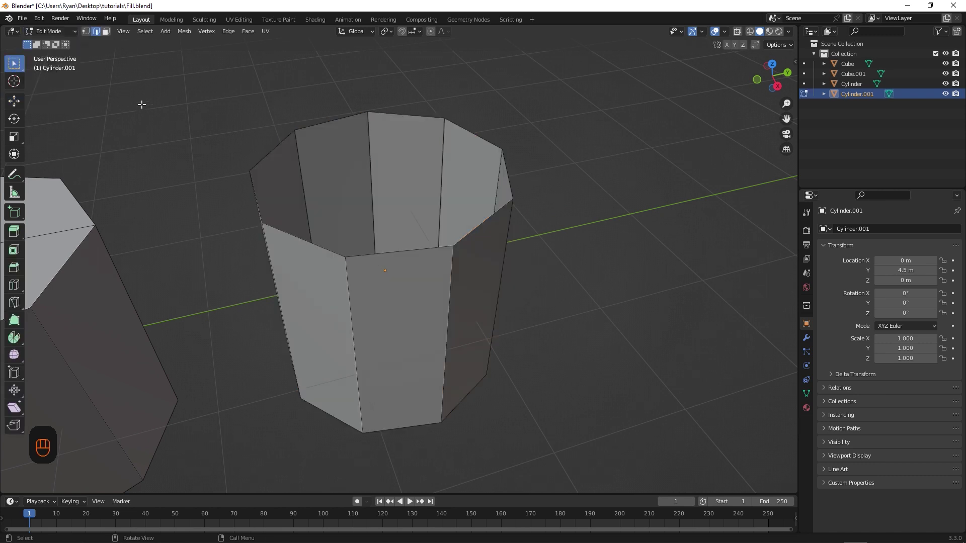
{"action": "left_click", "coordinate": [272, 150], "text": "alt"}
{"action": "key", "text": "ctrl+f"}
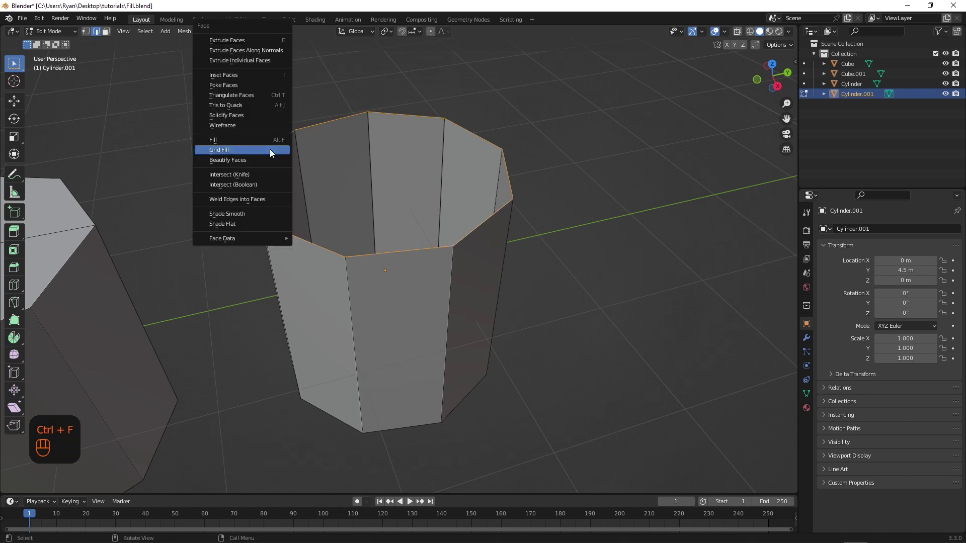
{"action": "left_click", "coordinate": [227, 150]}
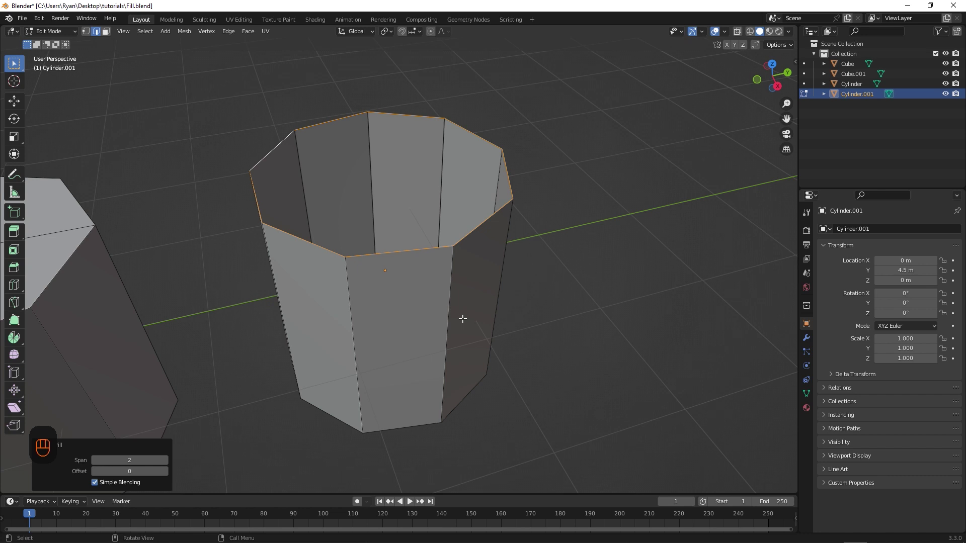
Step: Cap the selected nine-sided top loop with a triangle Fill instead of Grid Fill
{"action": "key", "text": "ctrl+f"}
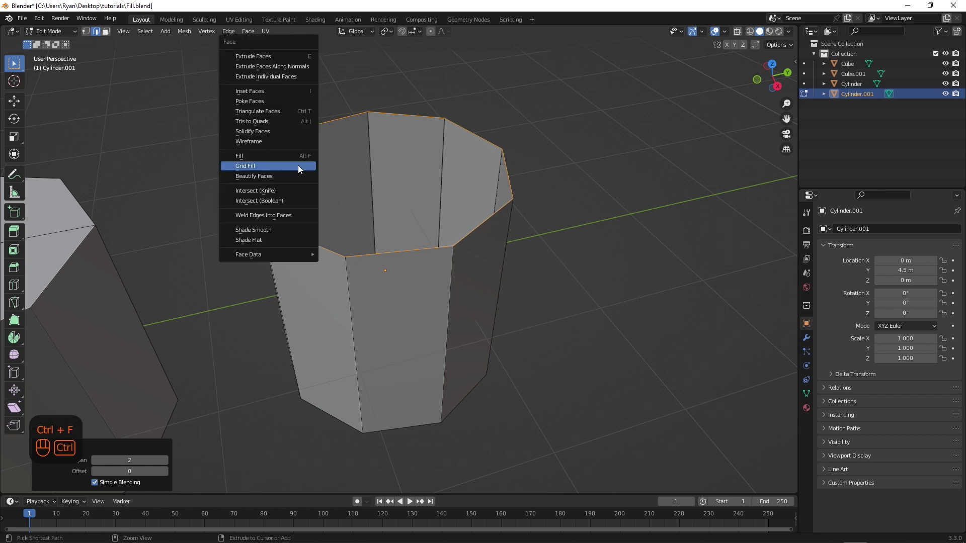
{"action": "left_click", "coordinate": [263, 155]}
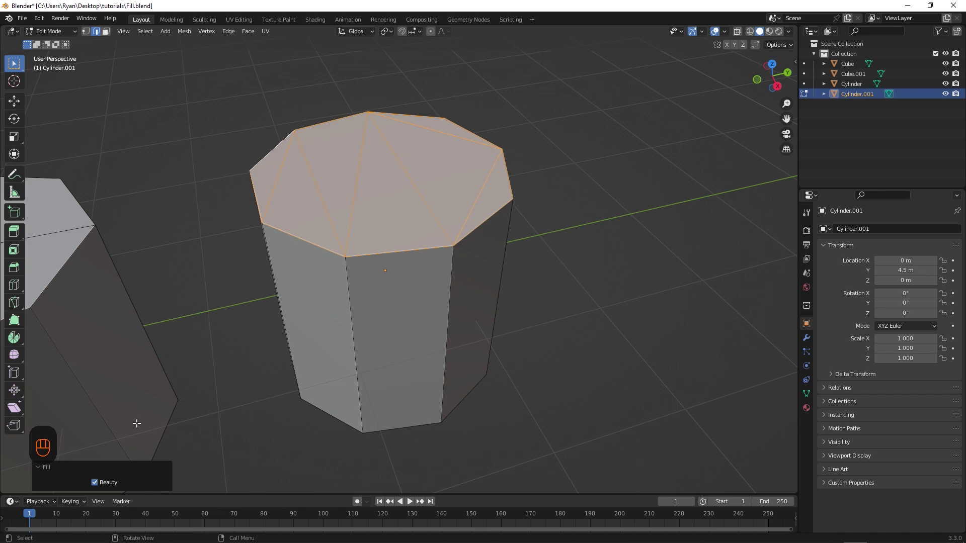
Step: Toggle Beauty off and on to compare the triangle cap, leaving Beauty enabled
{"action": "left_click", "coordinate": [95, 483]}
{"action": "left_click", "coordinate": [95, 483]}
{"action": "left_click", "coordinate": [94, 483]}
{"action": "mouse_move", "coordinate": [200, 290]}
{"action": "middle_mouse_down"}
{"action": "mouse_move", "coordinate": [211, 345]}
{"action": "mouse_move", "coordinate": [215, 295]}
{"action": "middle_mouse_up"}
{"action": "left_click", "coordinate": [94, 484]}
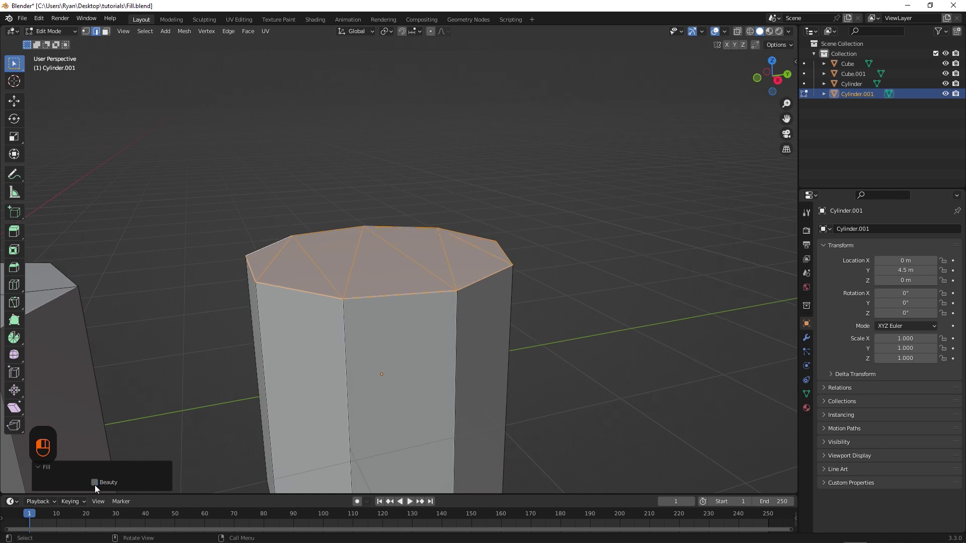
{"action": "left_click", "coordinate": [95, 483]}
{"action": "middle_click_drag", "start_coordinate": [186, 306], "coordinate": [179, 342]}
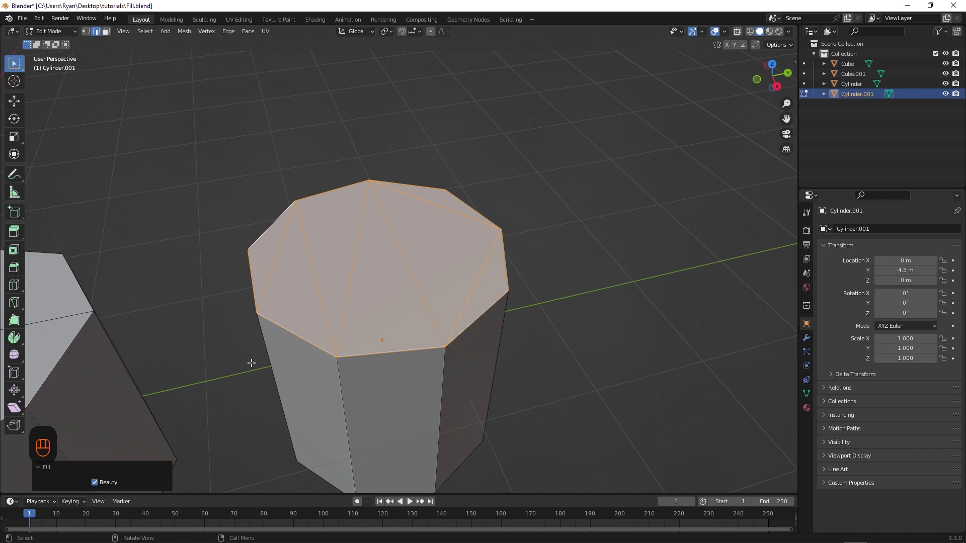